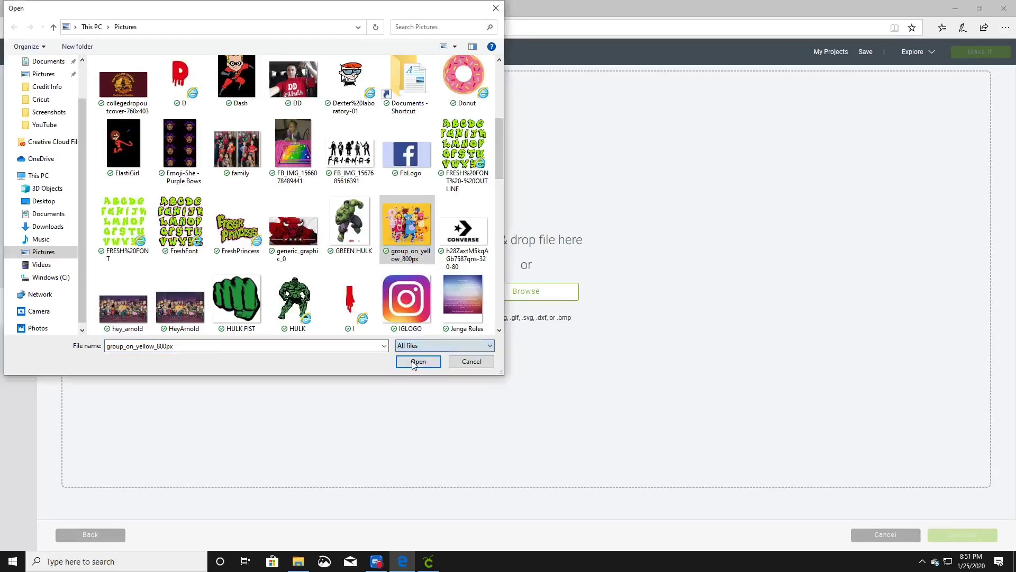
Upload the group_on_yellow_800px picture and set its image type to Complex
left_click(415, 359)
left_click(572, 301)
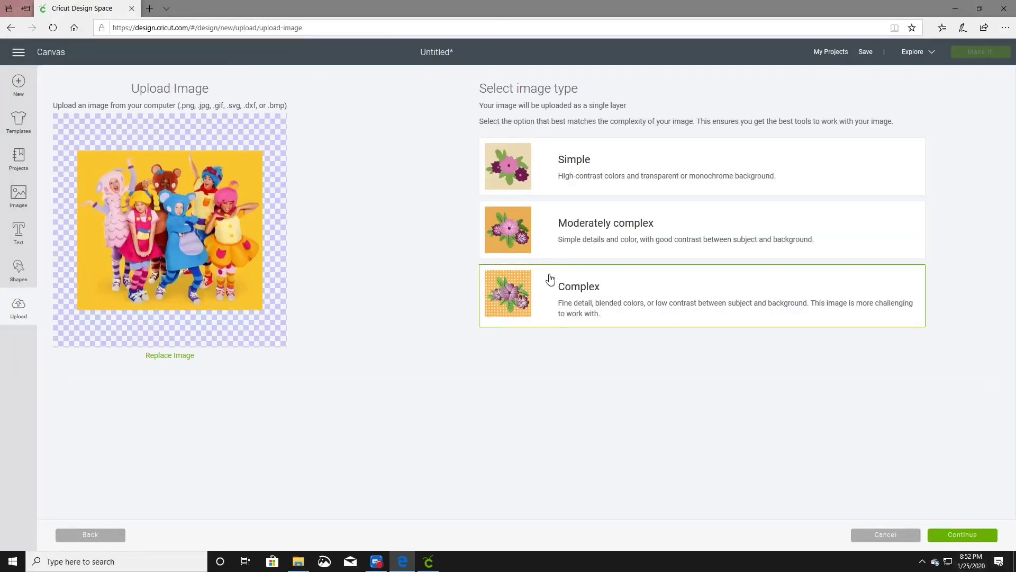
left_click(975, 538)
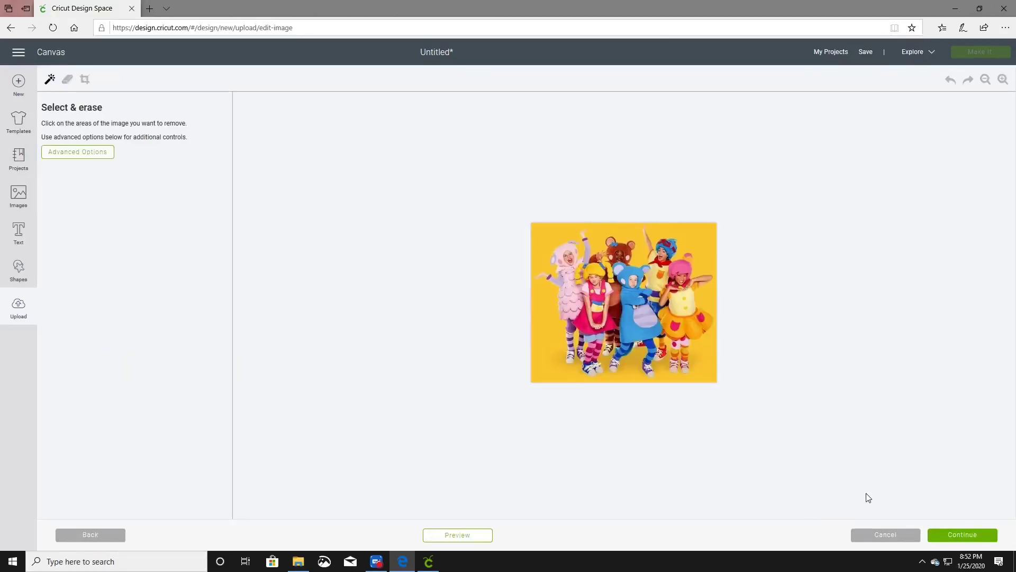
Try erasing the yellow background around the costumed group, and undo both erasures
left_click(632, 374)
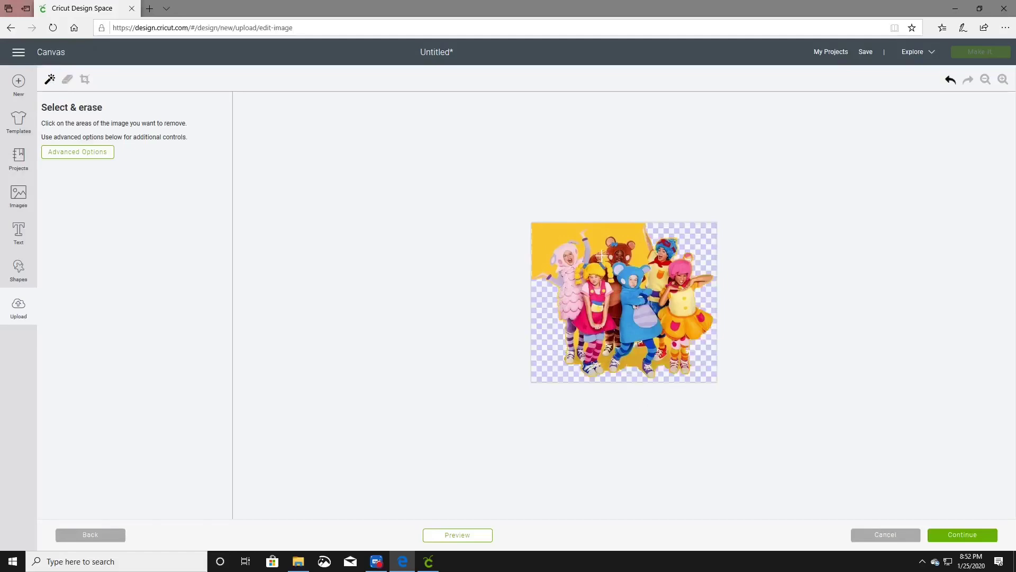
left_click(596, 230)
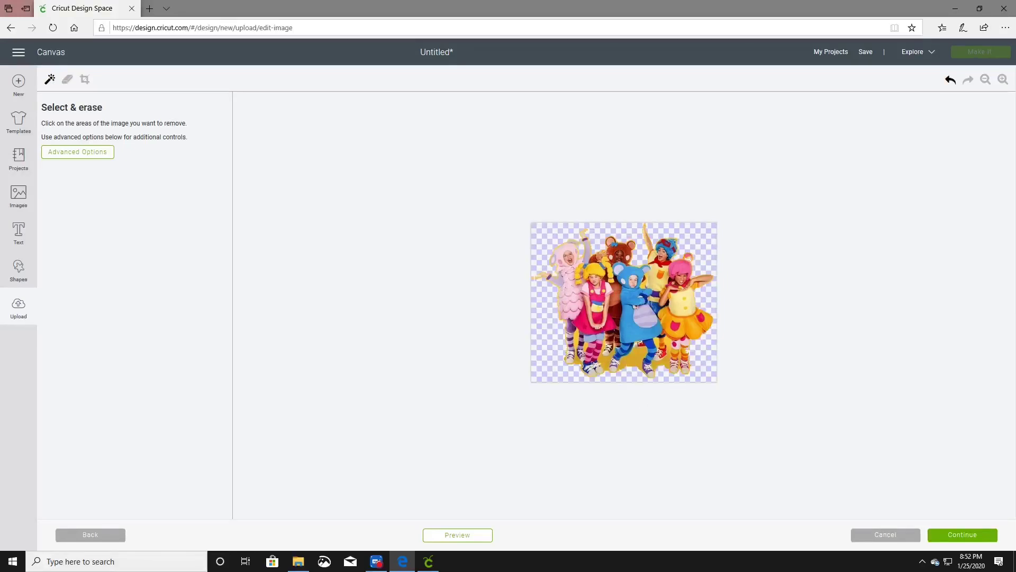
left_click(951, 81)
left_click(951, 80)
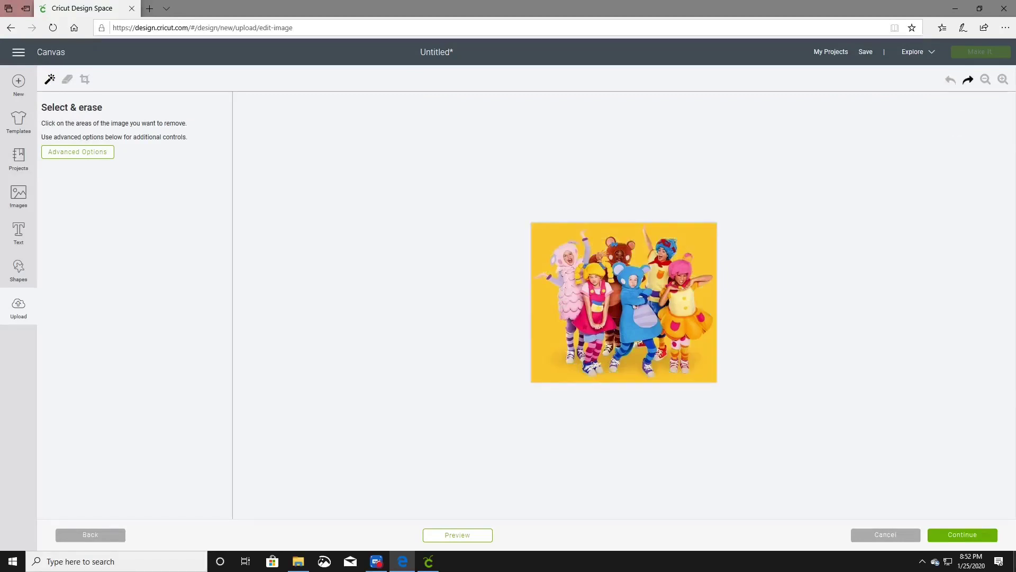
Save the full picture as a Print Then Cut image and insert it together with the uploaded bear image onto the canvas
left_click(984, 541)
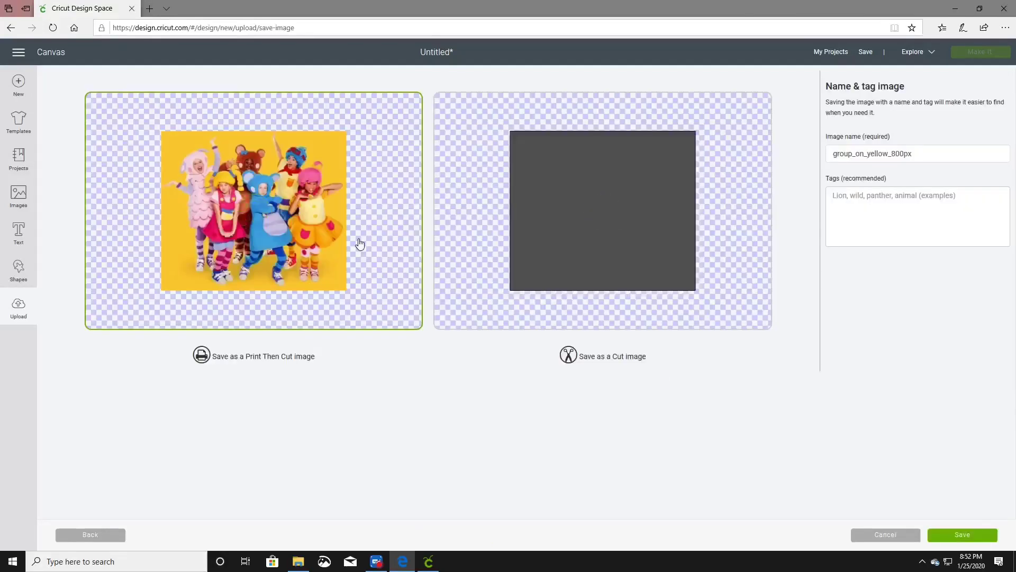
left_click(969, 536)
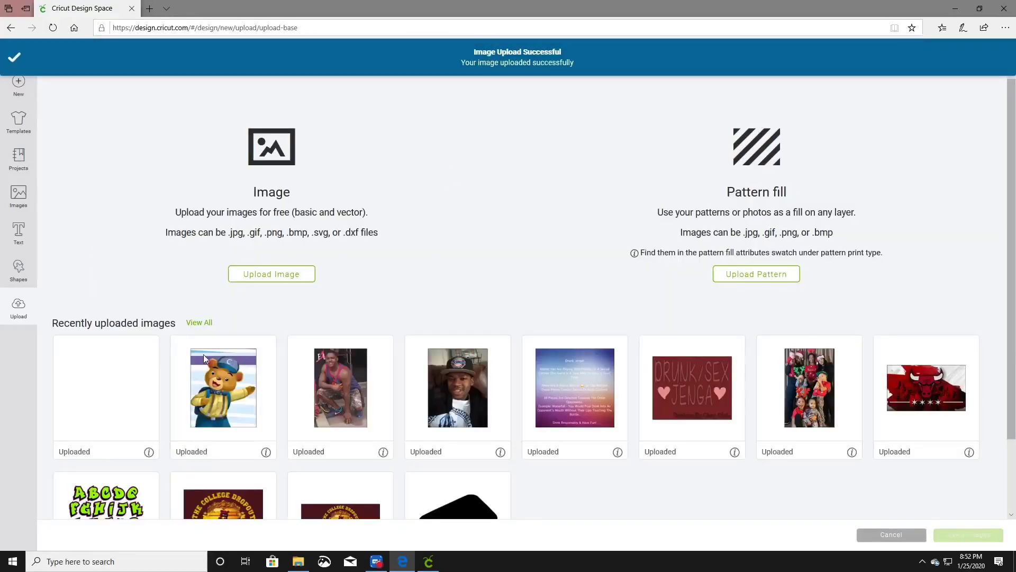
left_click(120, 383)
left_click(223, 386)
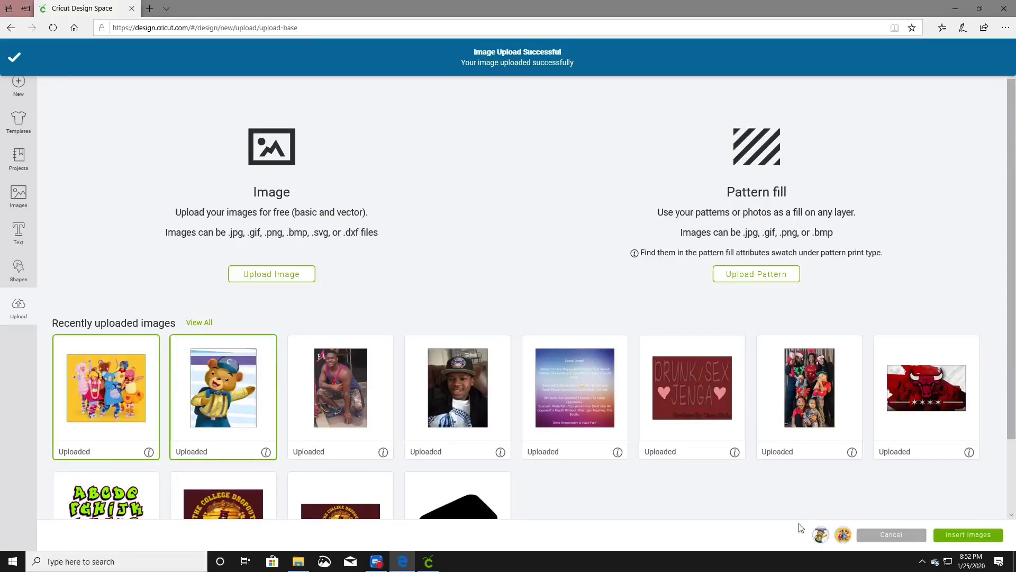
left_click(961, 534)
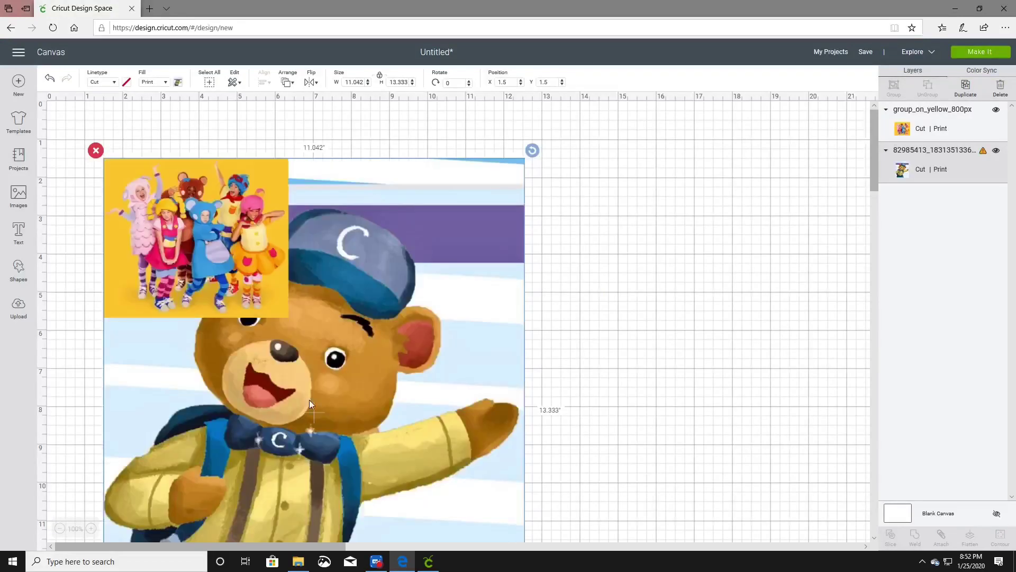
Move the bear image clear of the group image and, with proportions unlocked, resize it to 6.75 by 9.25 inches
left_click_drag(288, 414, 552, 391)
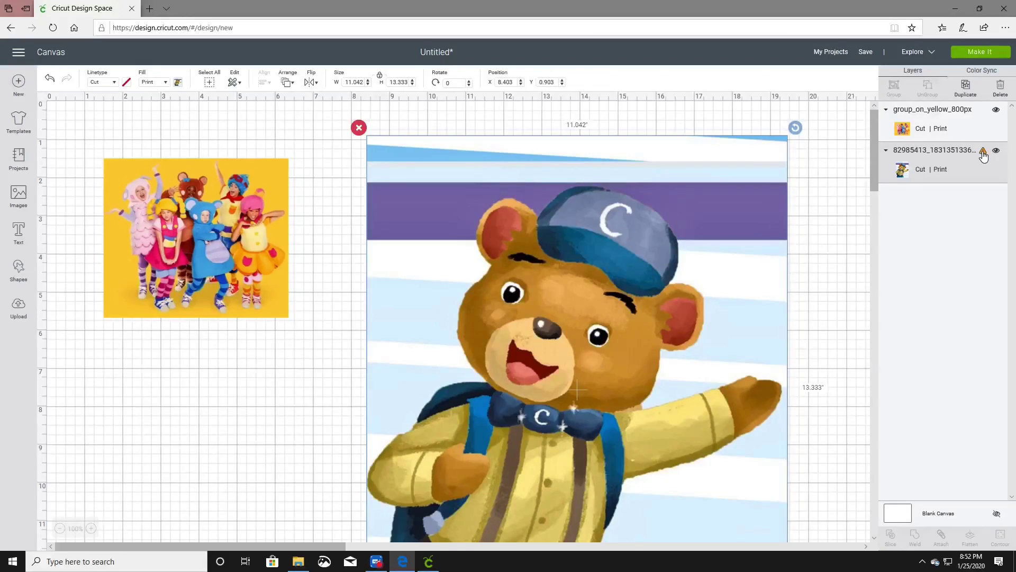
mouse_move(983, 154)
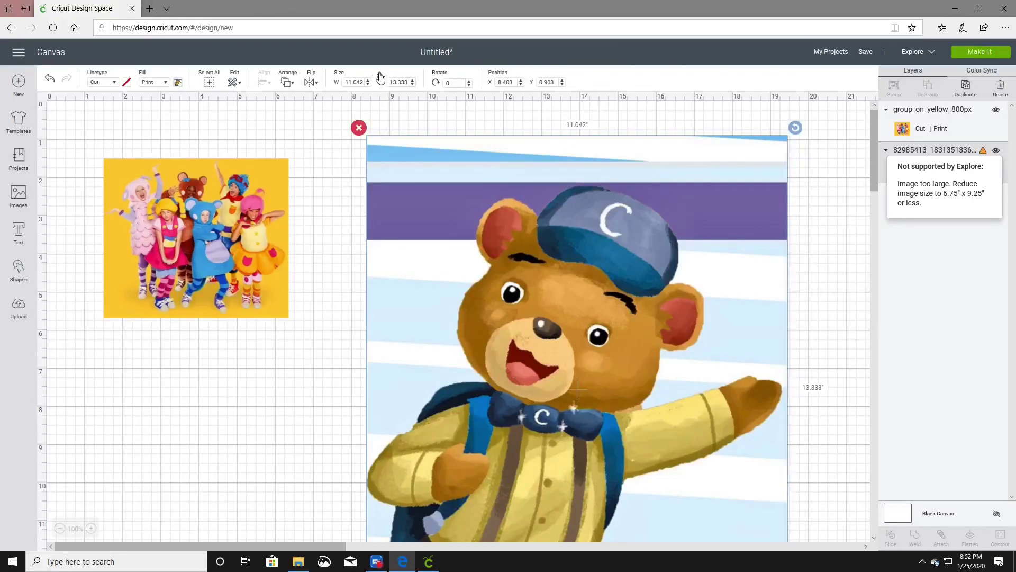
left_click(349, 80)
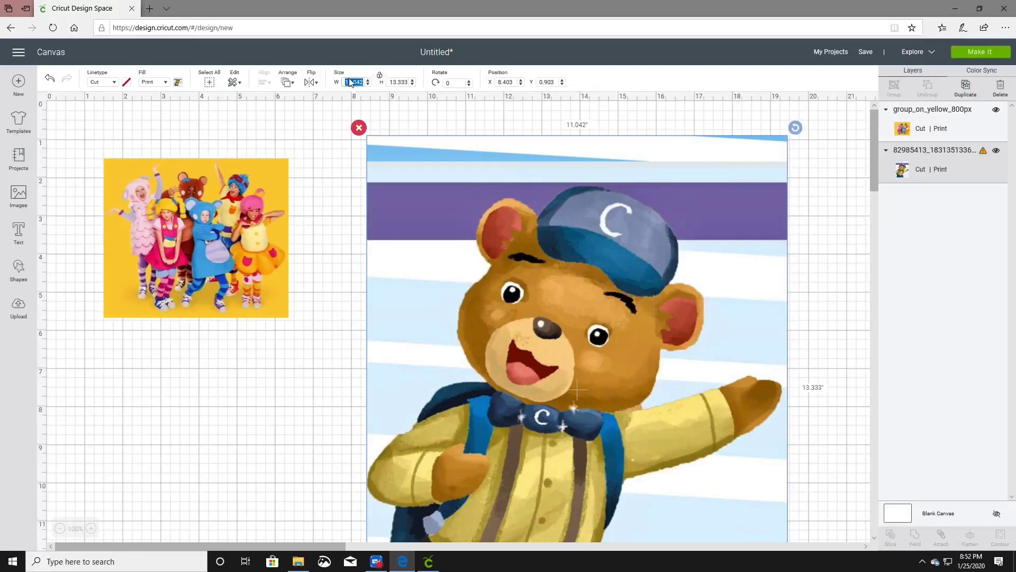
type("6.75")
key("Tab")
type("9")
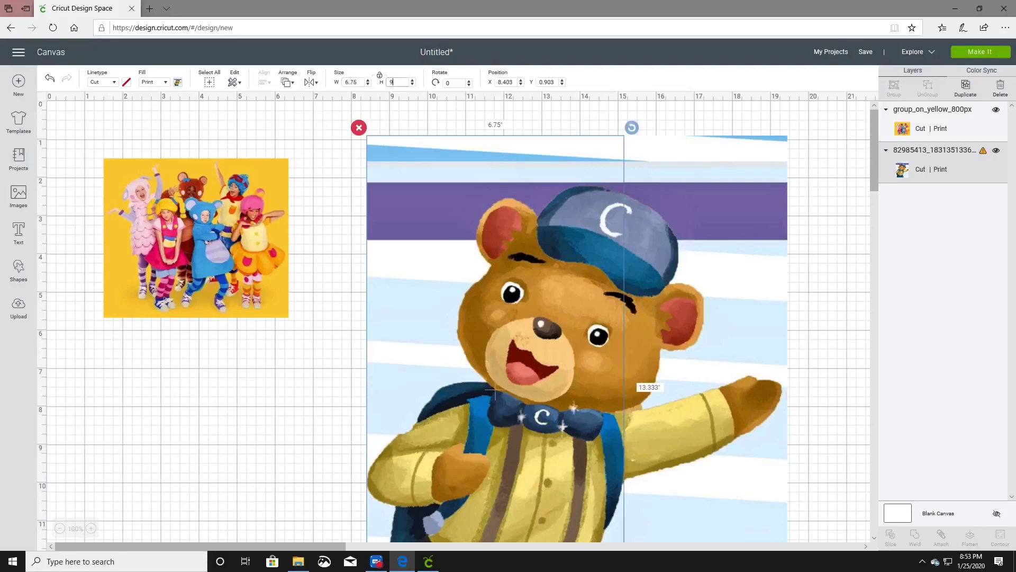
type(".25")
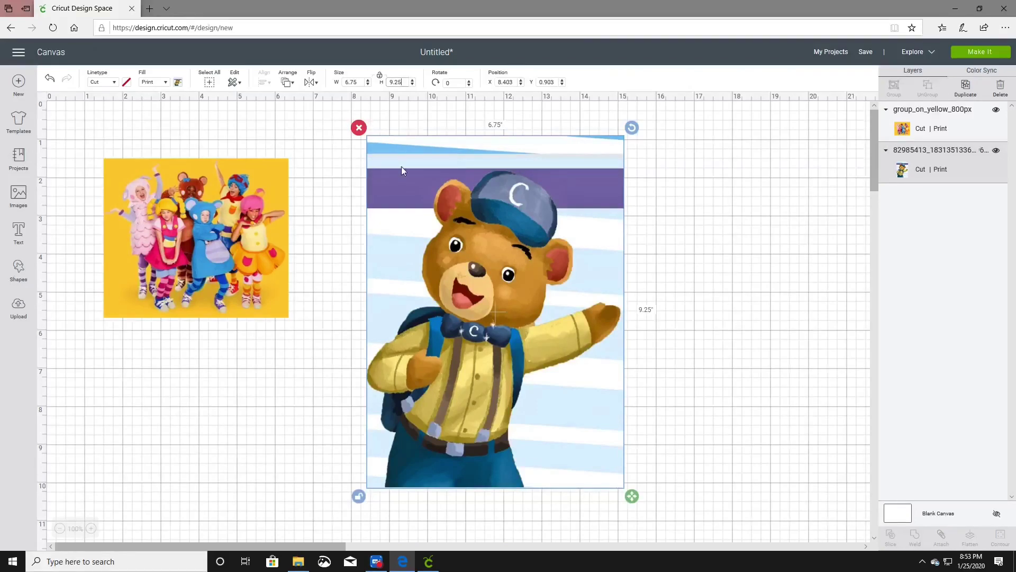
left_click_drag(485, 291, 643, 293)
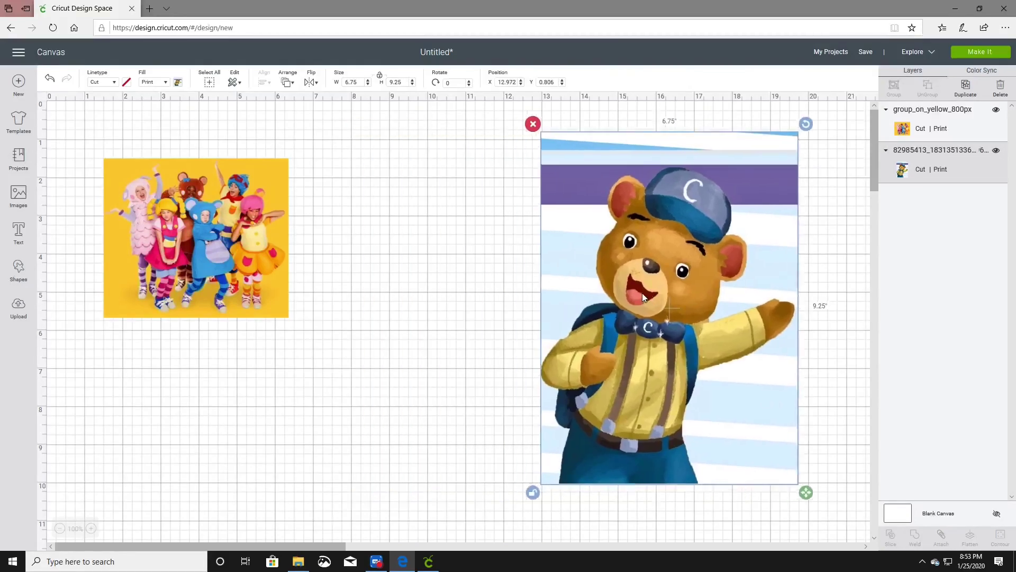
Resize the group image to 6 by 6 inches with proportions unlocked, and reposition both images side by side on the canvas
left_click(223, 248)
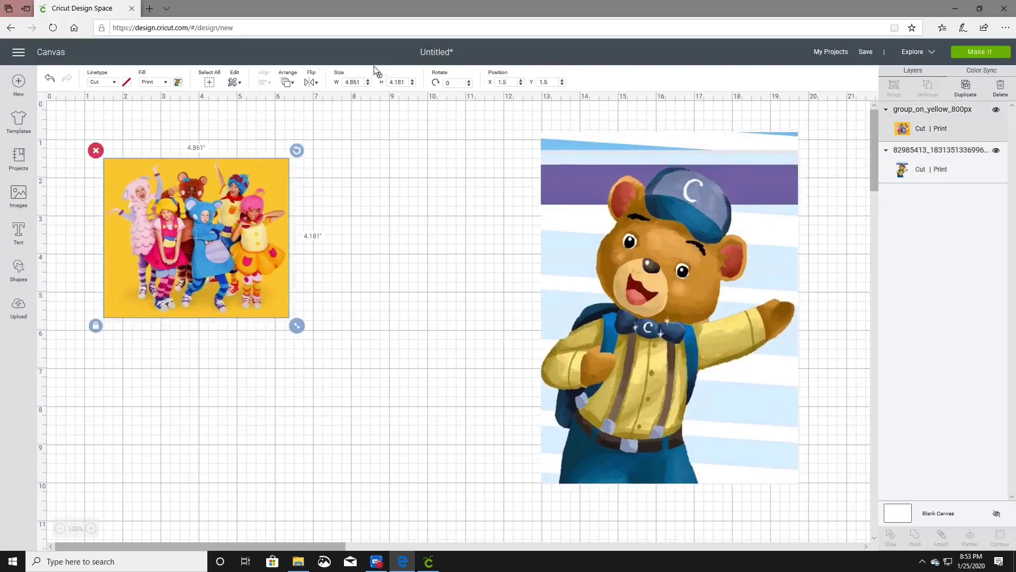
left_click(380, 75)
left_click(360, 82)
double_click(361, 82)
left_click_drag(362, 83, 344, 82)
type("6")
key("Tab")
type("6")
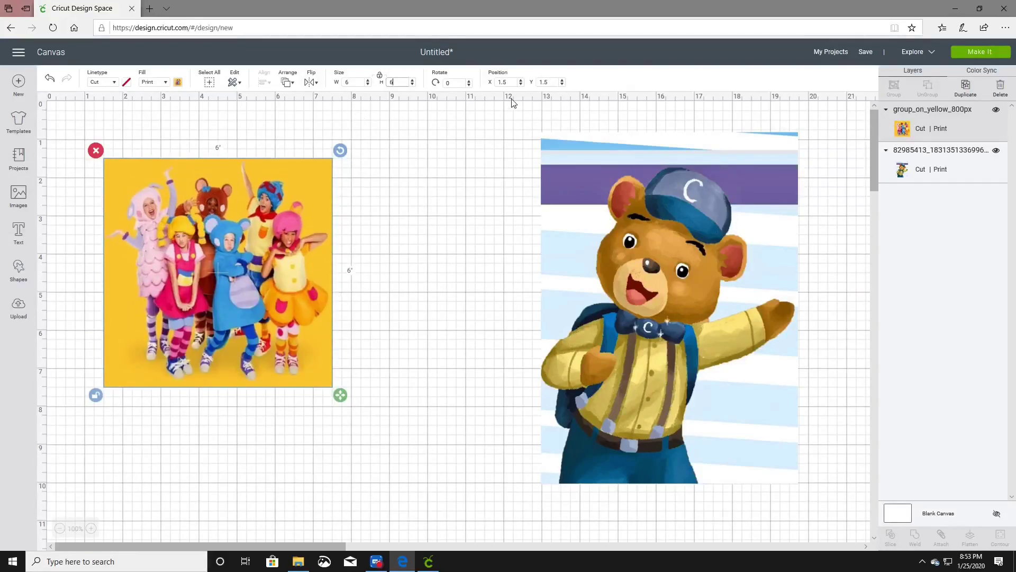
left_click_drag(203, 224, 270, 258)
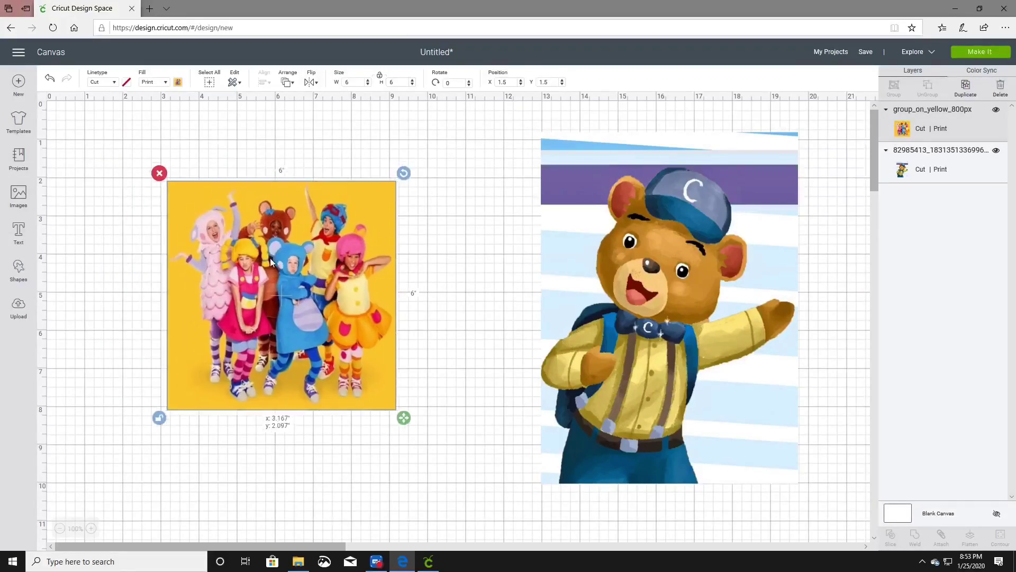
left_click_drag(635, 272, 572, 263)
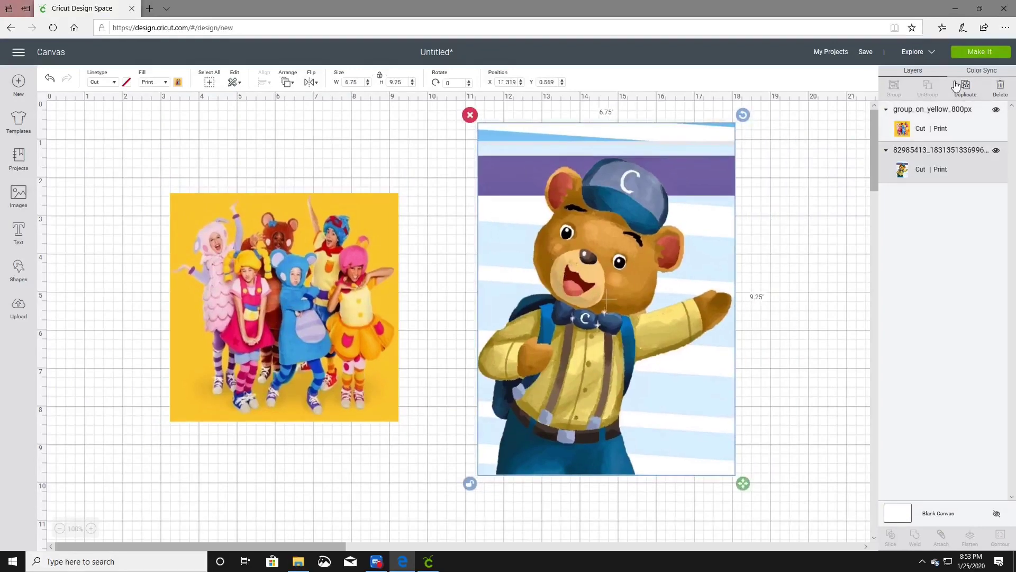
Prepare the project's mats, turn on Mirror for the bear mat, and continue to the printing stage
left_click(968, 53)
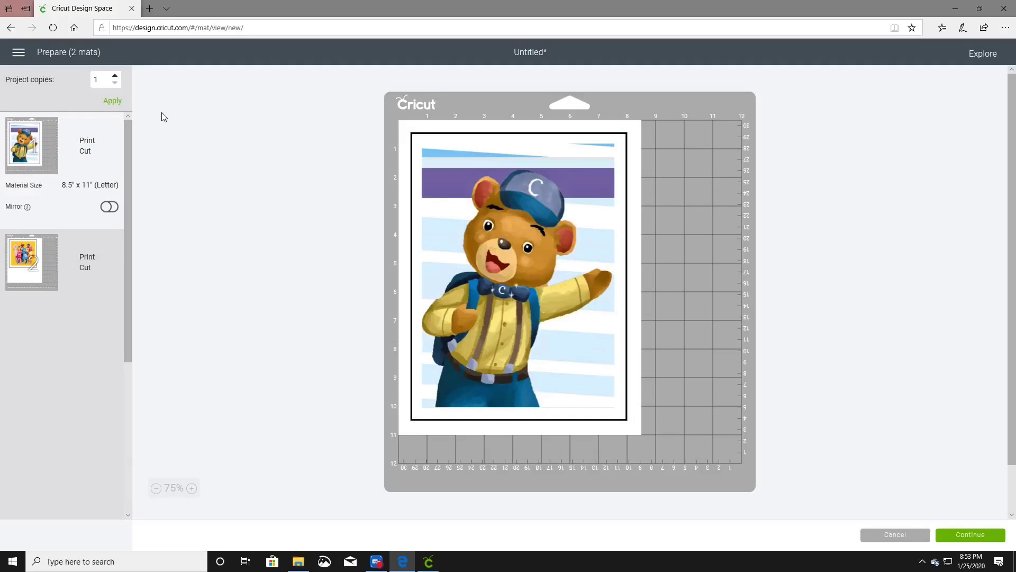
left_click(110, 207)
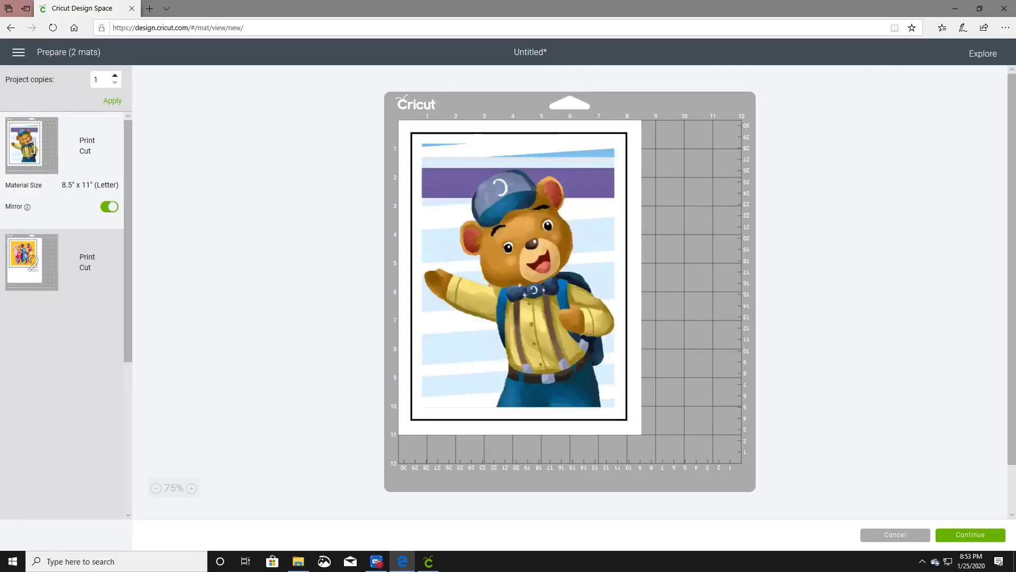
left_click(59, 285)
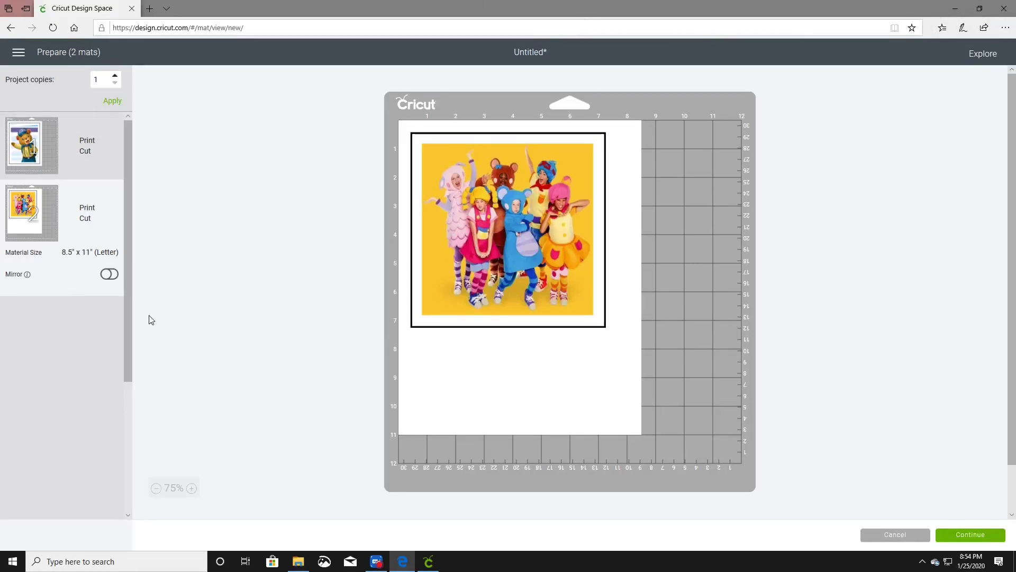
left_click(41, 135)
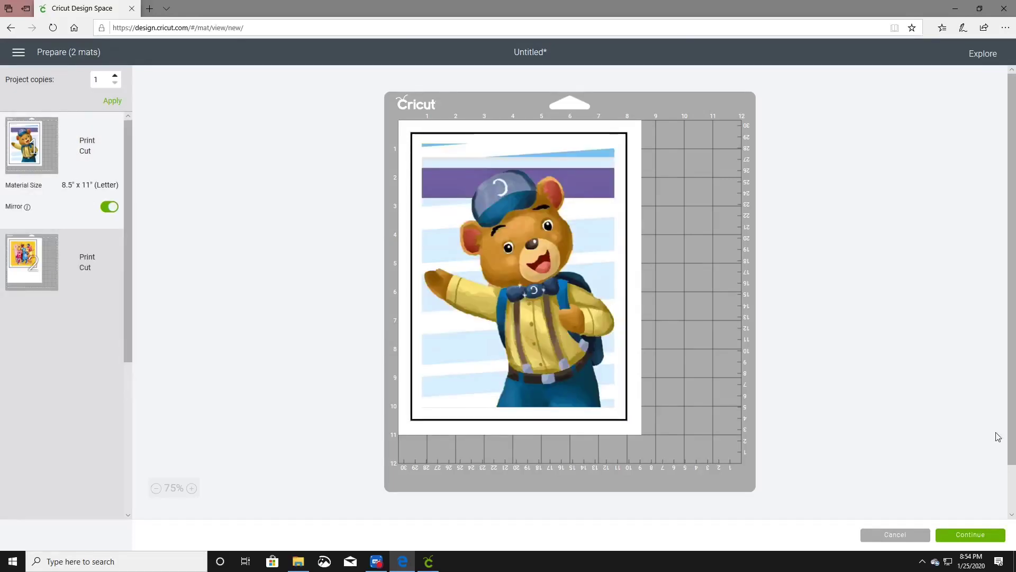
left_click(982, 535)
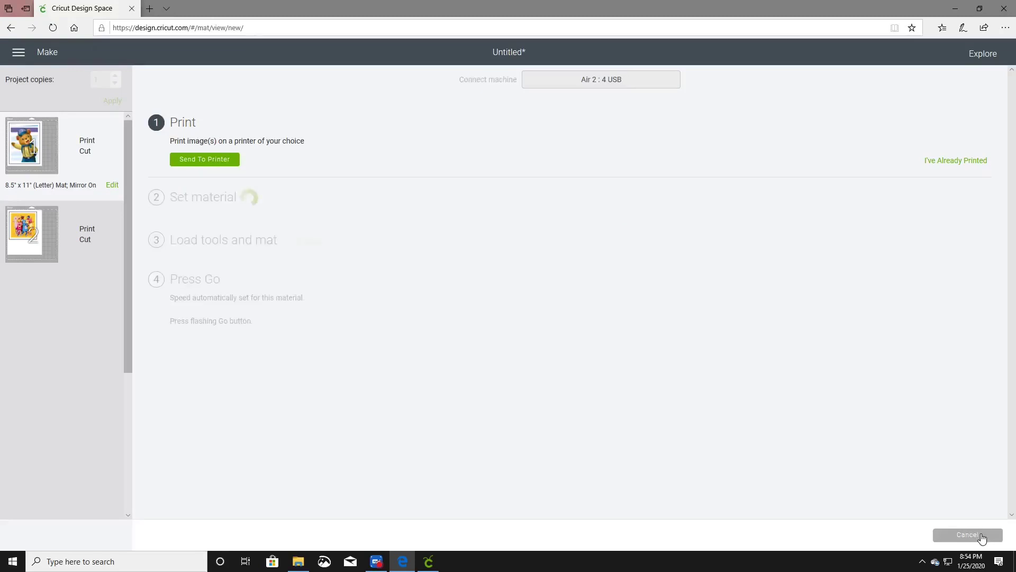
Send the bear mat to the printer with Add Bleed turned off
left_click(216, 165)
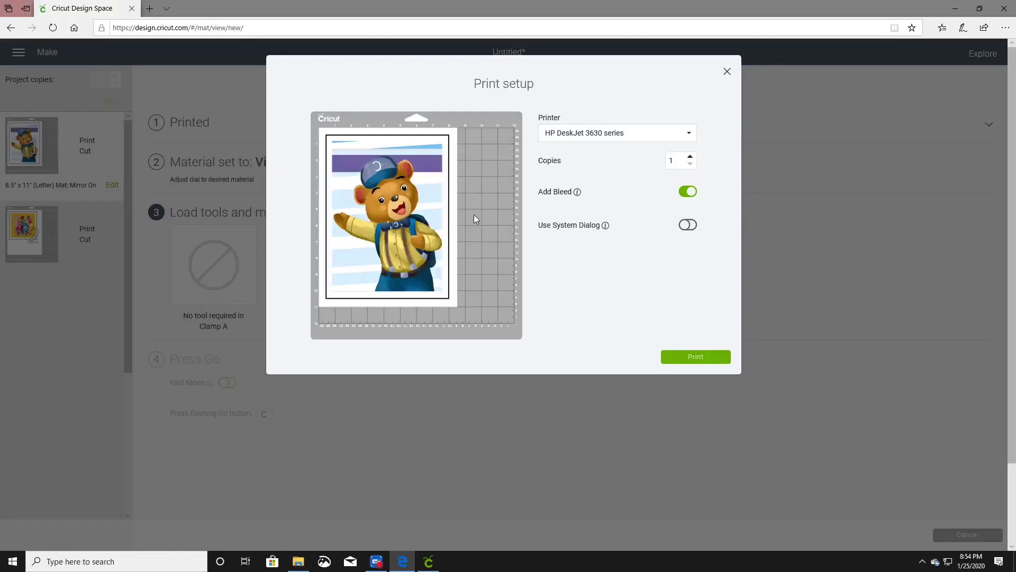
left_click(688, 192)
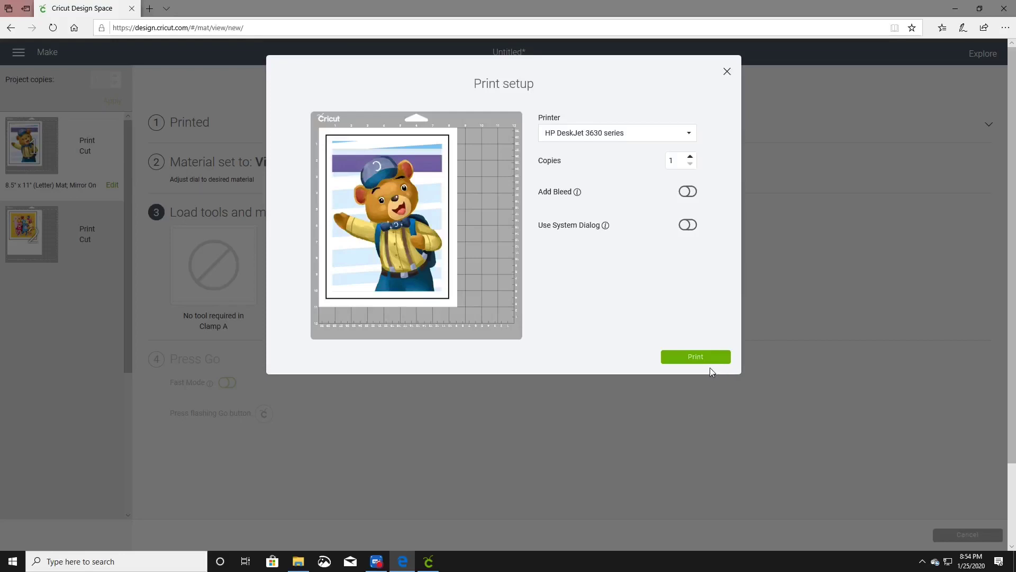
left_click(711, 361)
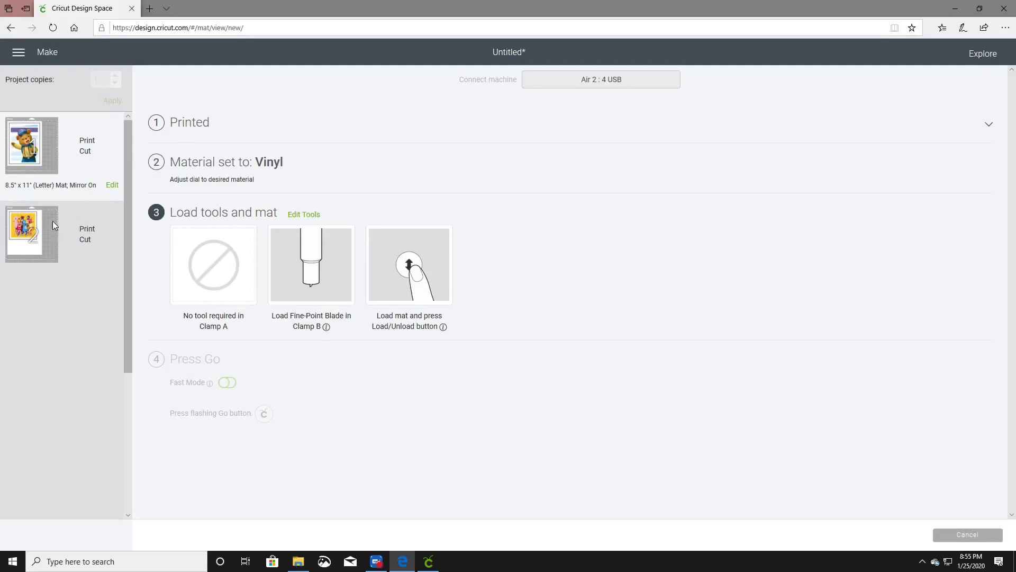
Select the costumed group's mat and print it with Add Bleed turned off
left_click(38, 210)
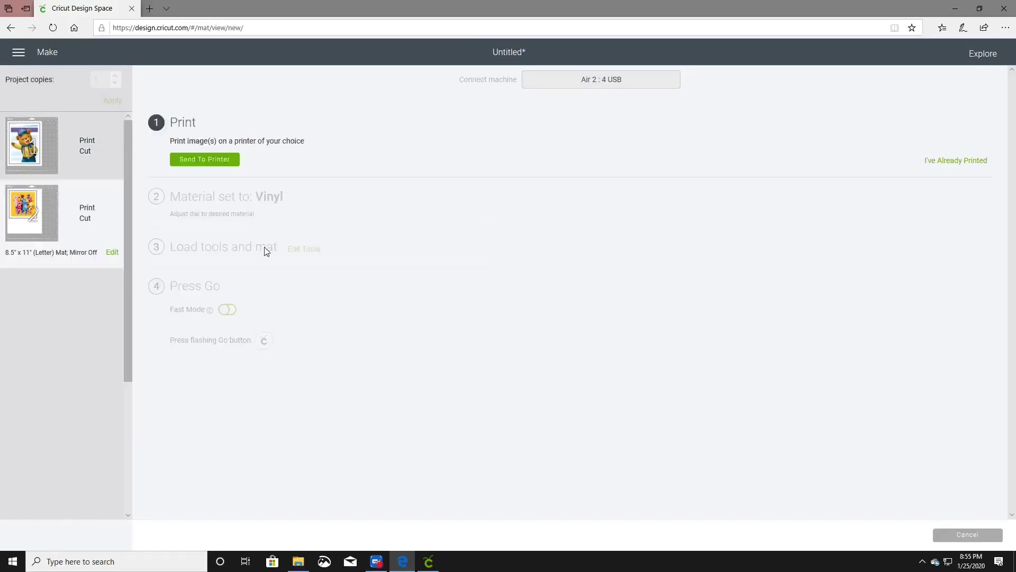
left_click(221, 161)
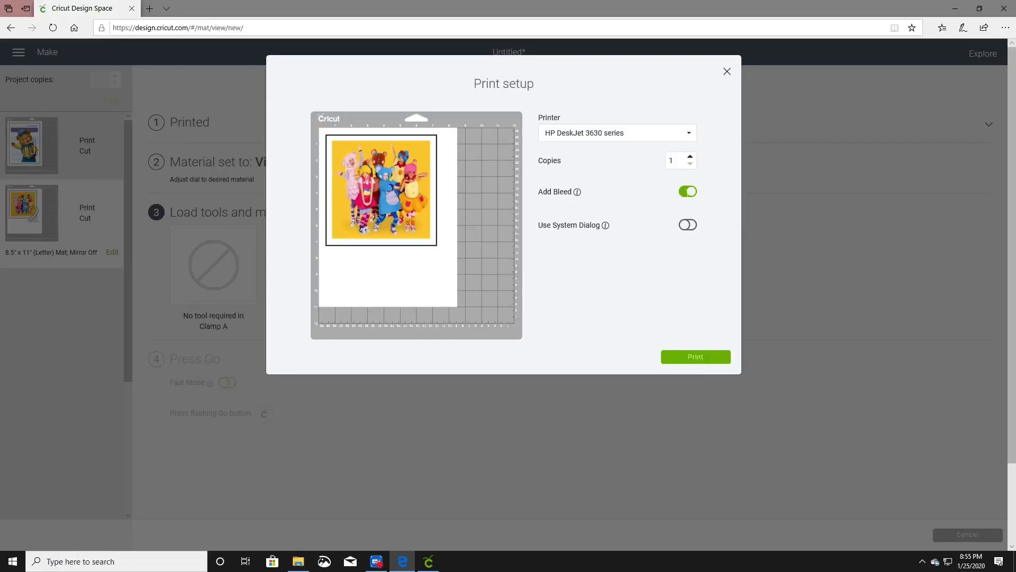
left_click(688, 191)
left_click(692, 358)
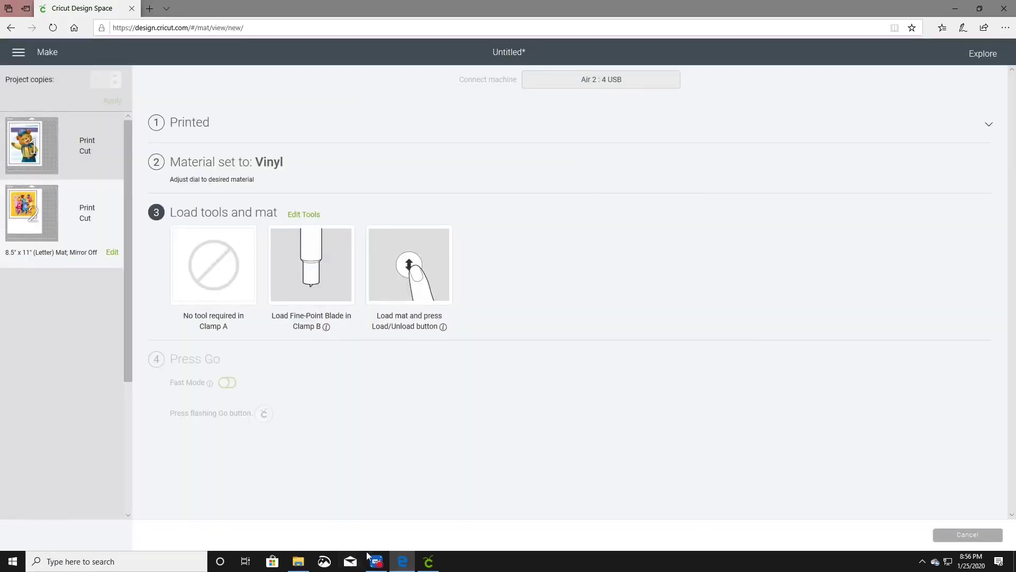
mouse_move(378, 563)
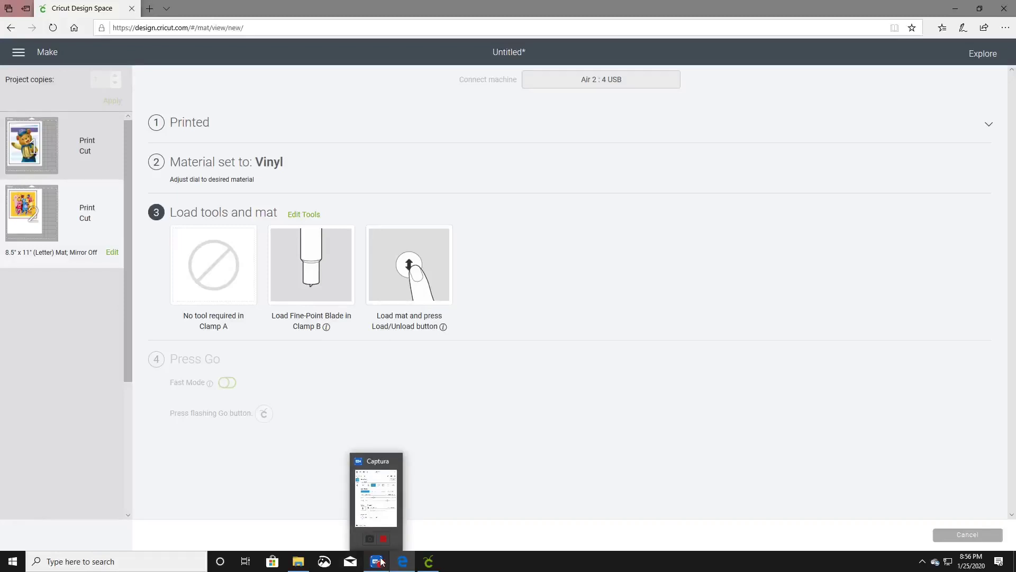